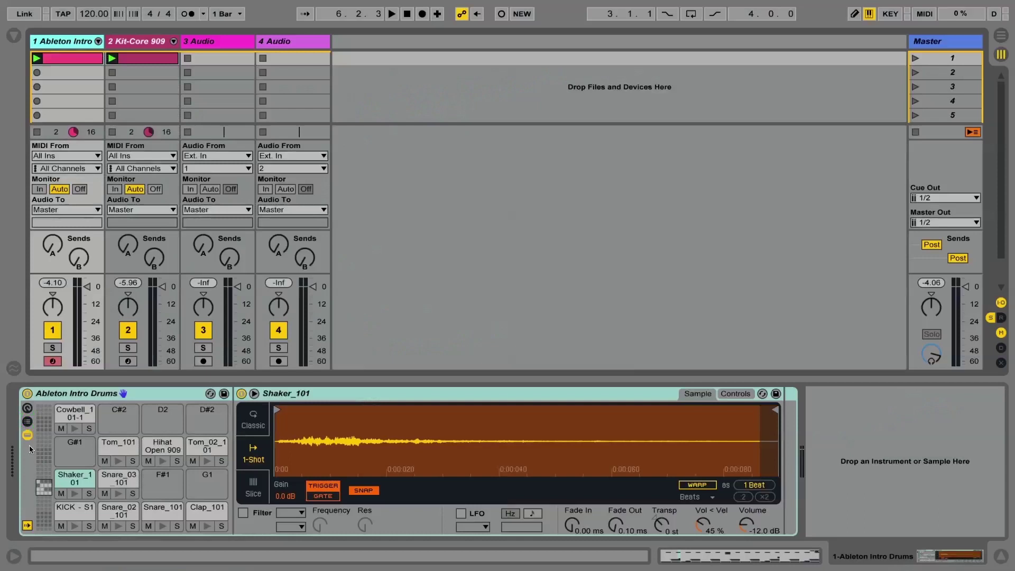
# Step: Show the Ableton Intro Drums rack's chain list beside its pads
pyautogui.click(27, 421)
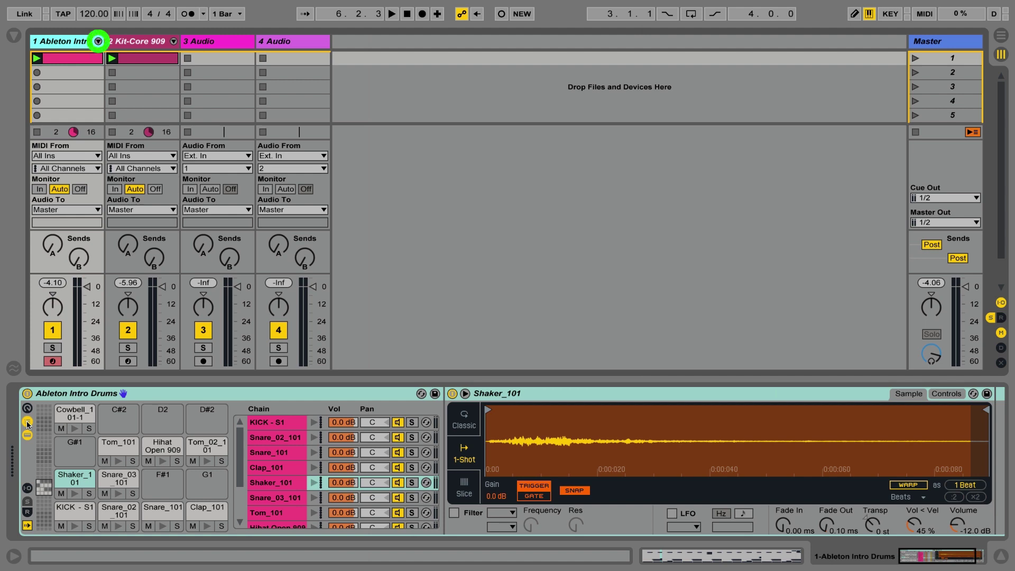
# Step: Unfold the Ableton Intro drum track into per-chain tracks, play it briefly, and select KICK - S1
pyautogui.click(98, 41)
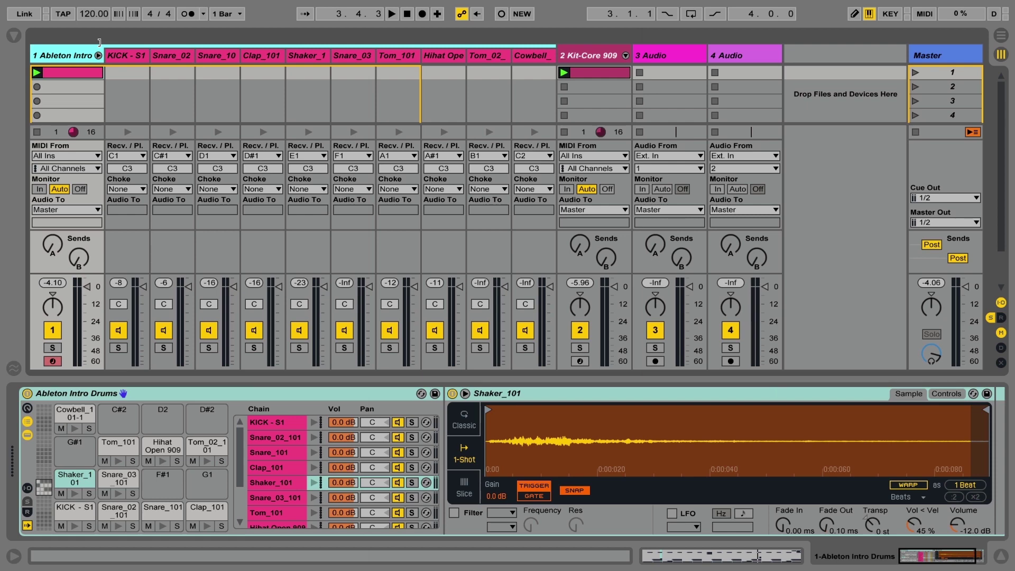
pyautogui.press('space')
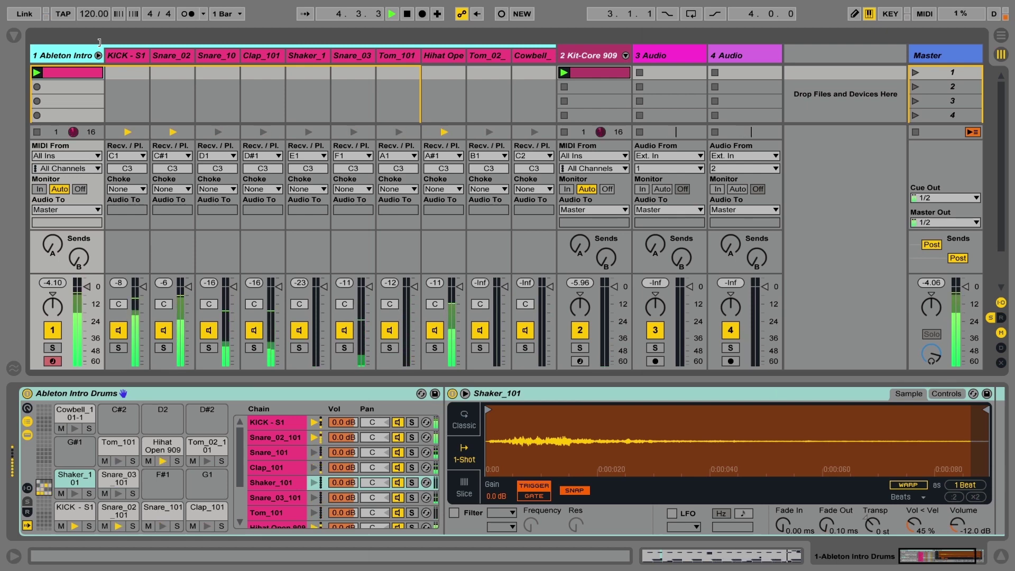
pyautogui.press('space')
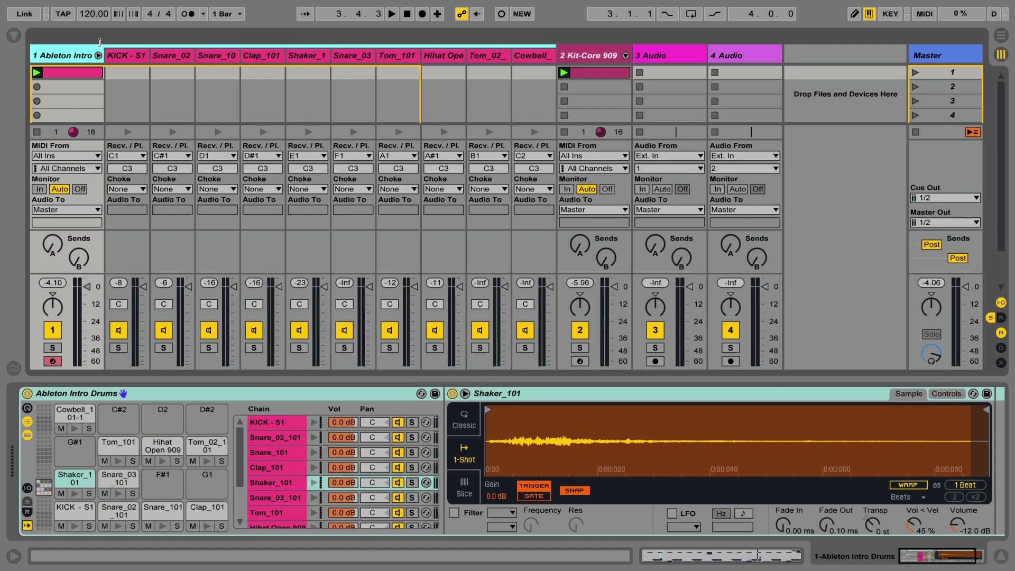
pyautogui.click(135, 57)
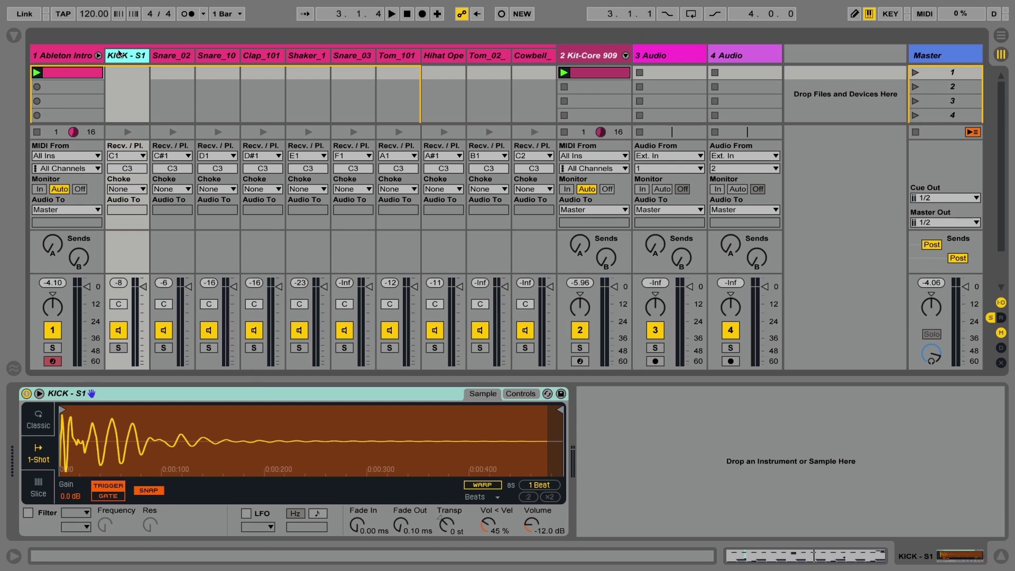
# Step: Move the KICK - S1 chain onto new track 5 and open its kick MIDI clip
pyautogui.moveTo(122, 59); pyautogui.dragTo(831, 100)
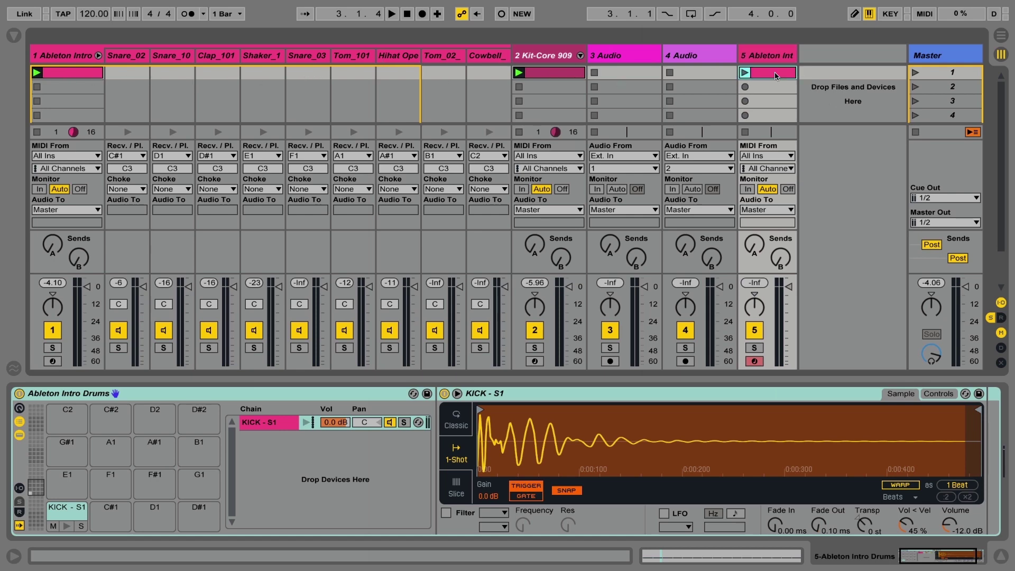
pyautogui.doubleClick(750, 74)
pyautogui.moveTo(364, 209); pyautogui.dragTo(373, 384)
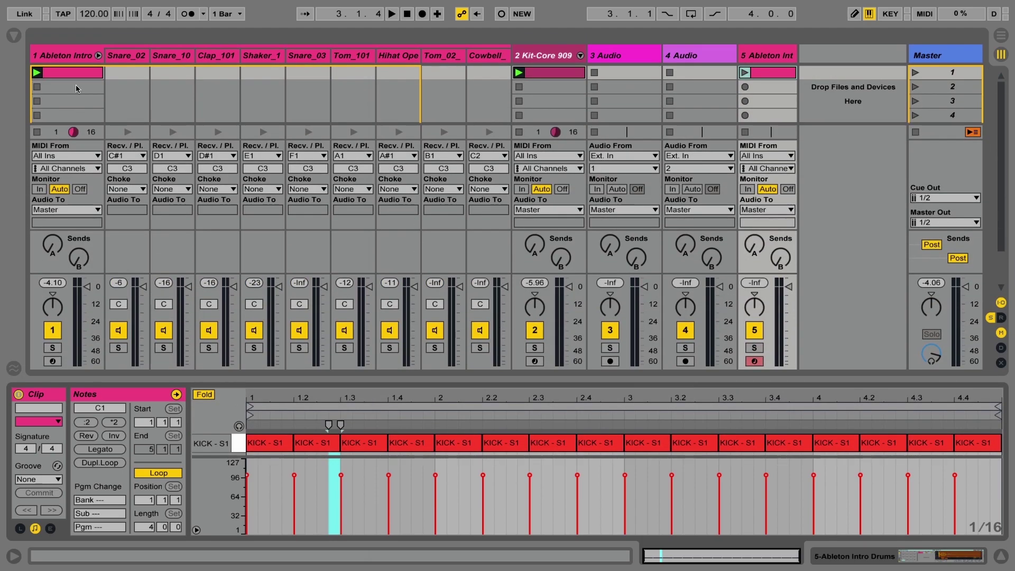
pyautogui.click(230, 467)
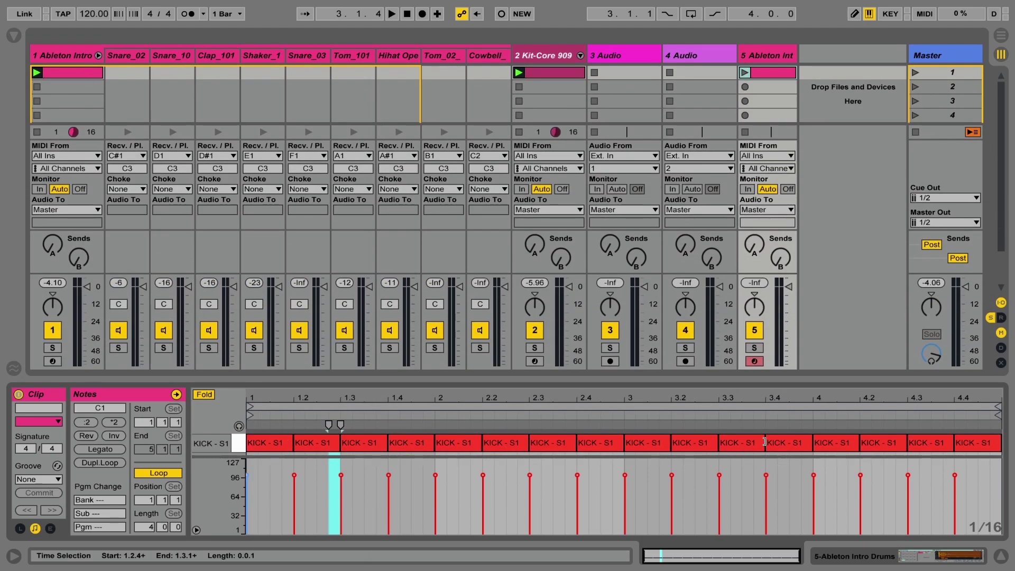
# Step: In the drum rack view, audition the KICK - S1 pad, then select track 5
pyautogui.hotkey('shift', 'Tab')
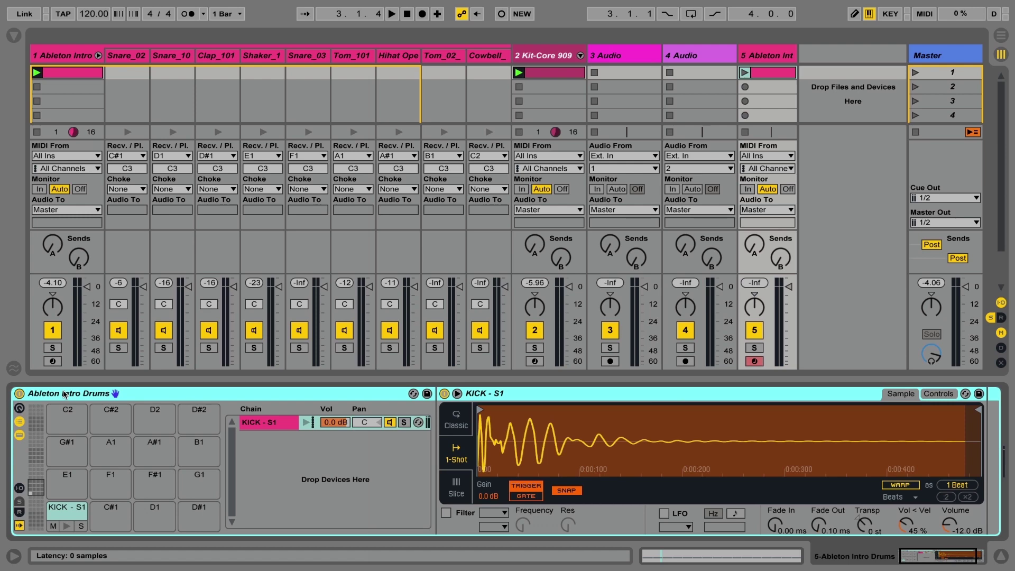
pyautogui.click(67, 526)
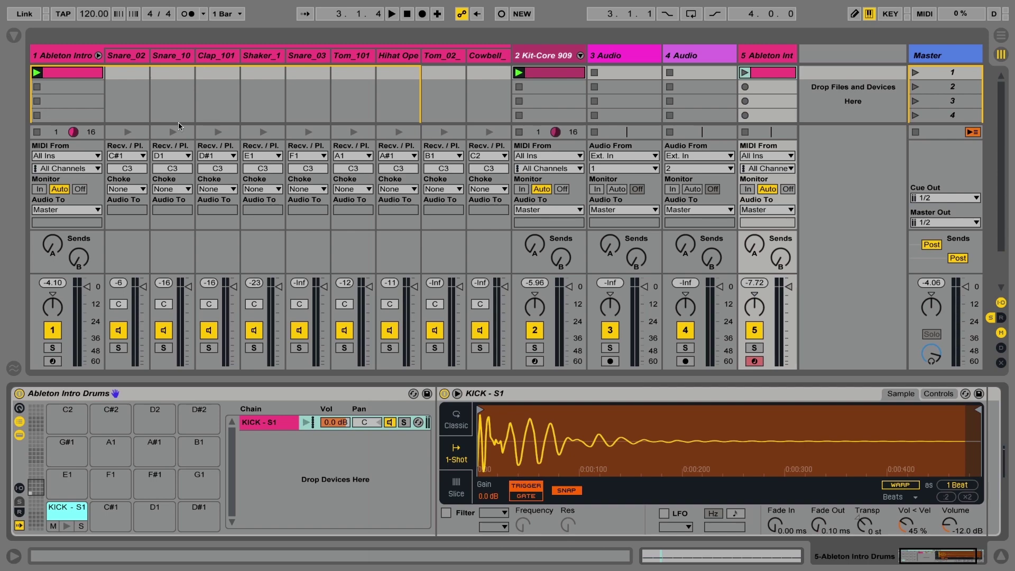
pyautogui.click(61, 77)
pyautogui.moveTo(339, 378); pyautogui.dragTo(309, 200)
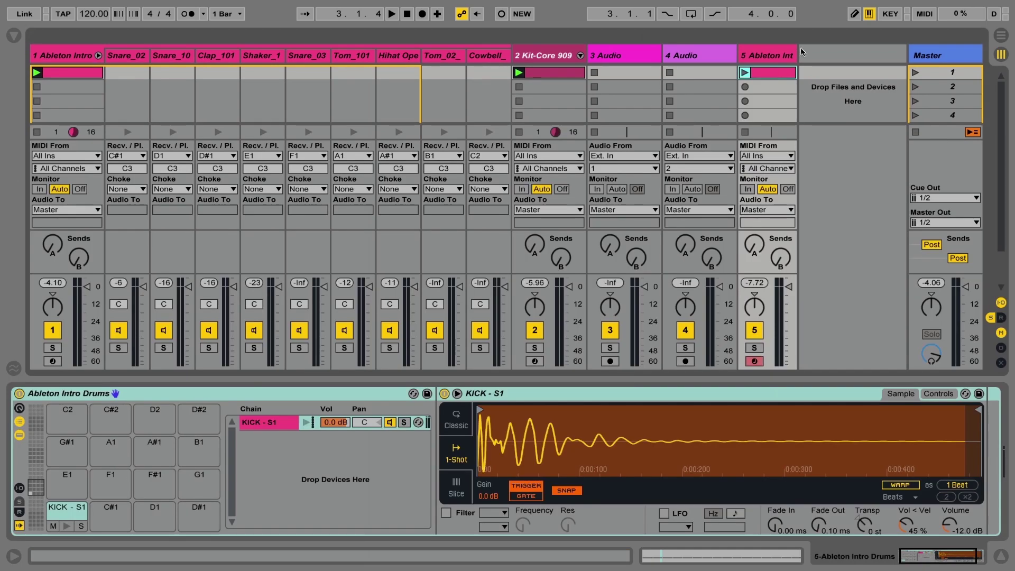
pyautogui.click(751, 58)
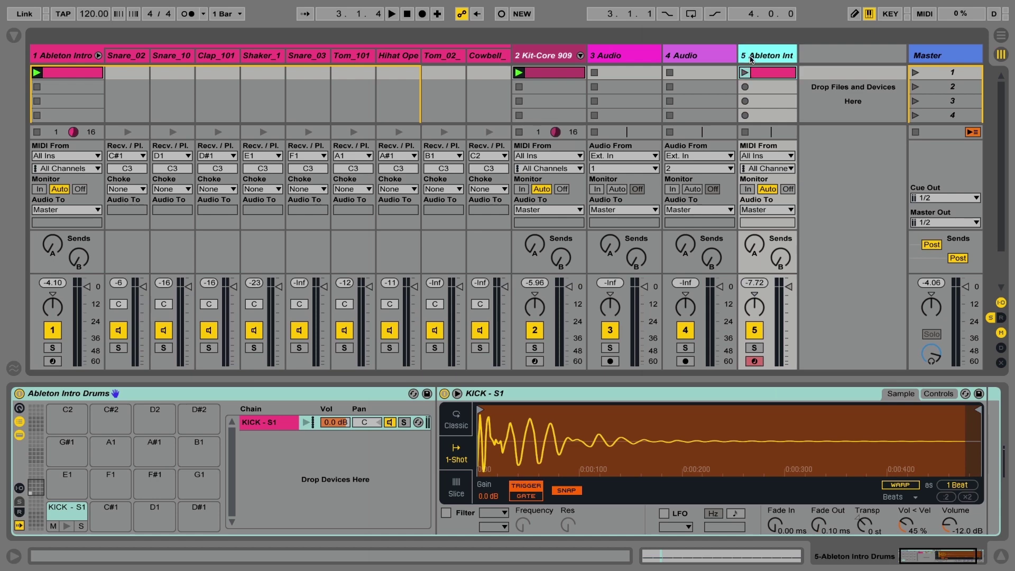
# Step: Rename track 5 to KICK
pyautogui.rightClick(751, 58)
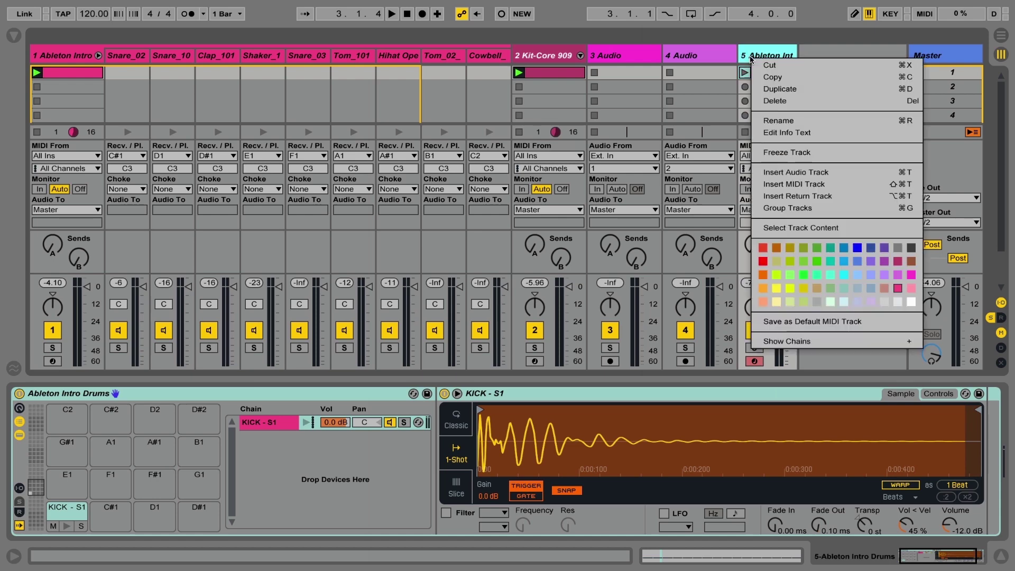
pyautogui.click(864, 121)
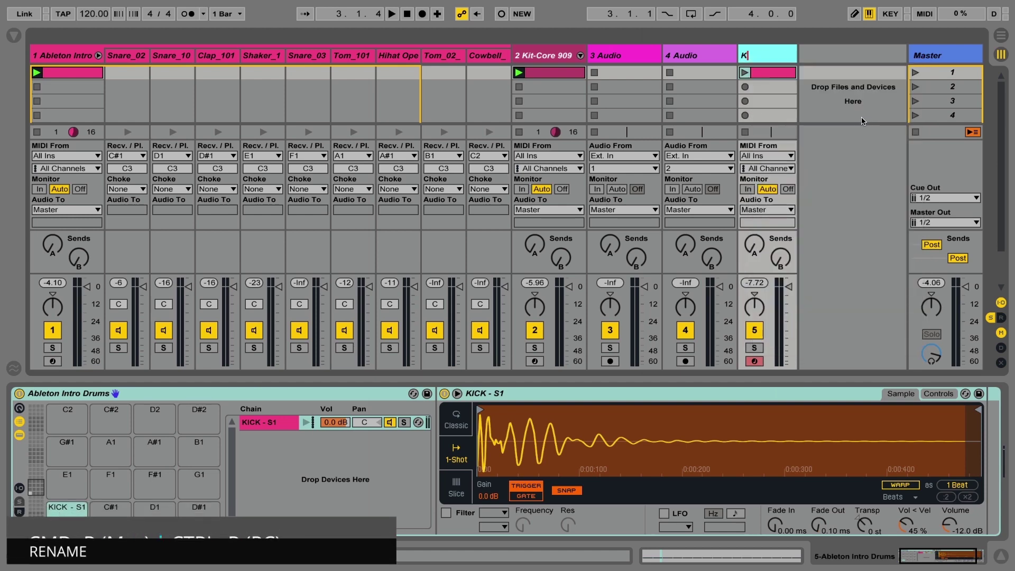
pyautogui.write('KICK')
pyautogui.press('Return')
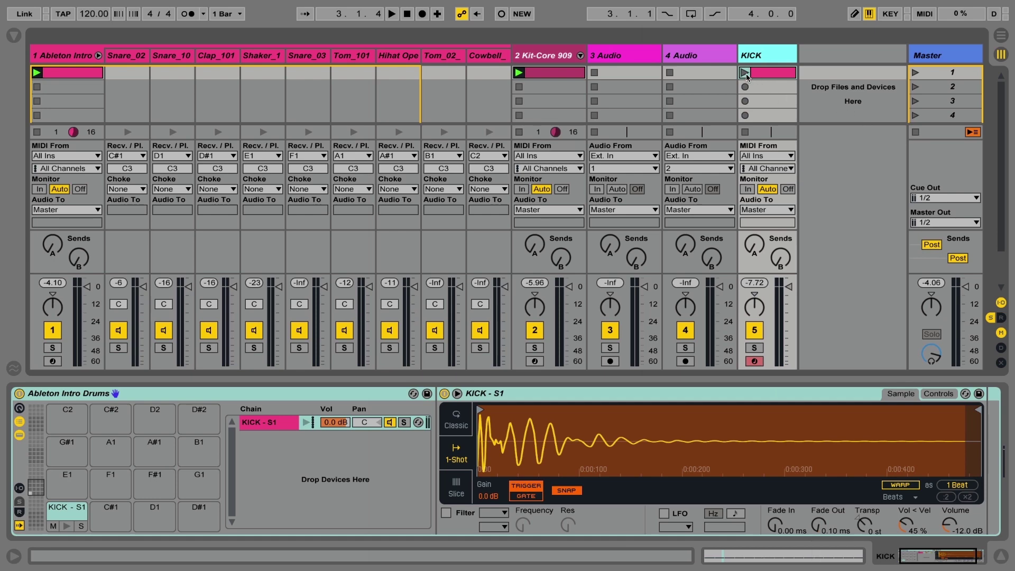
# Step: Play the set with the KICK track's clip launched, then stop playback
pyautogui.press('space')
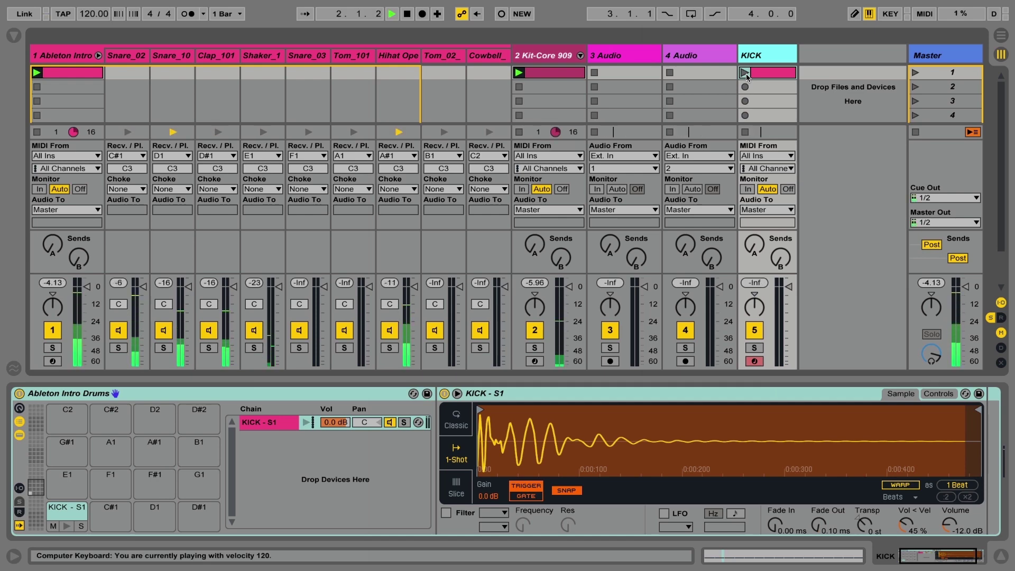
pyautogui.click(745, 72)
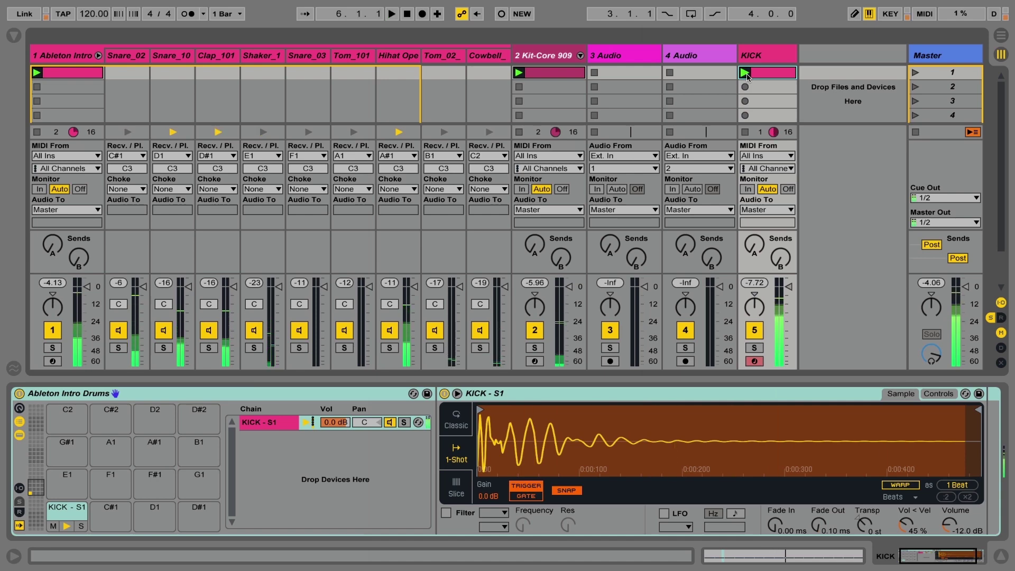
pyautogui.press('space')
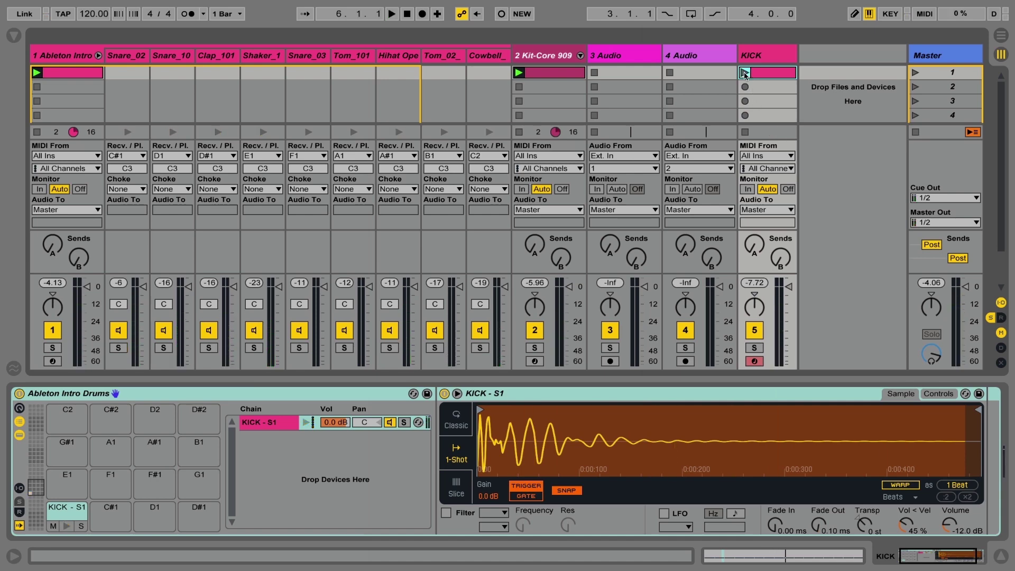
# Step: Select the Snare_02_101, Snare_101, Clap_101 and Snare_03_101 chains
pyautogui.click(130, 57)
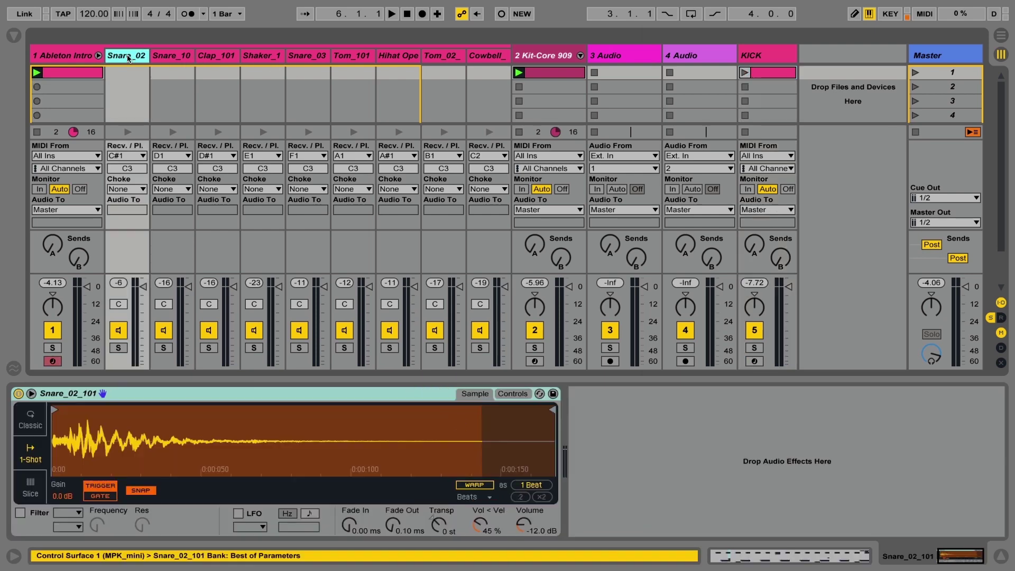
pyautogui.click(216, 57)
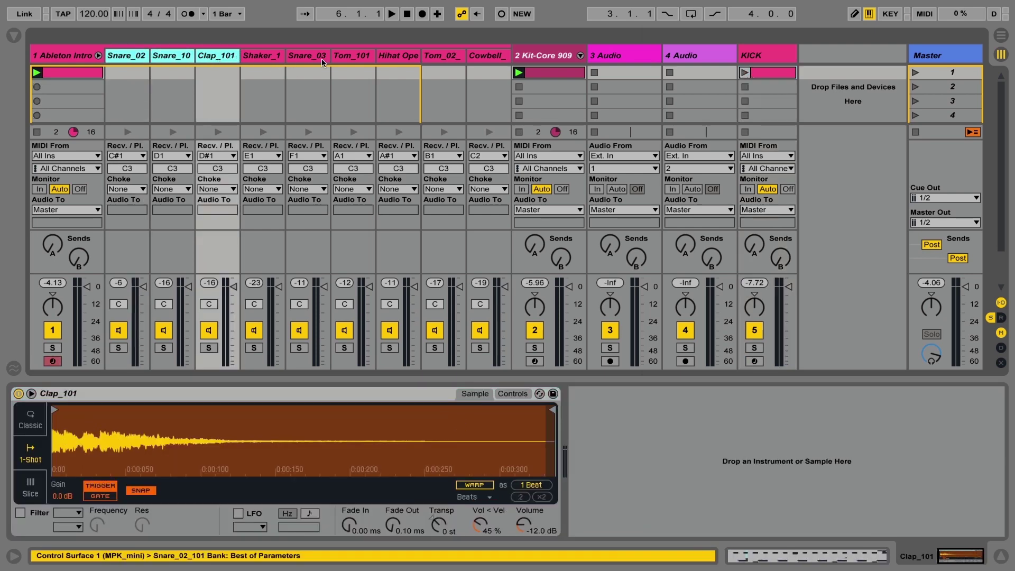
pyautogui.click(116, 57)
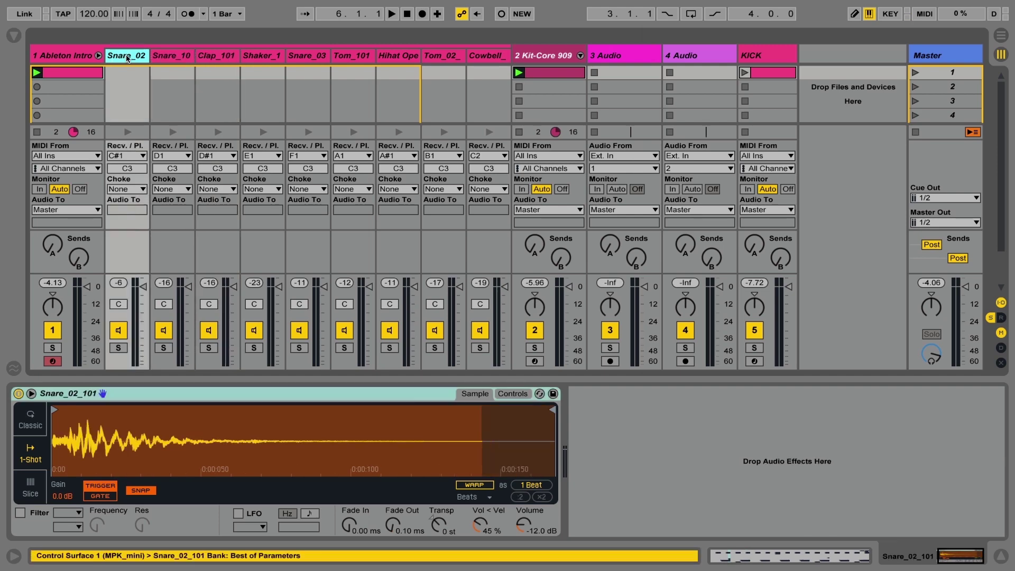
pyautogui.click(227, 65)
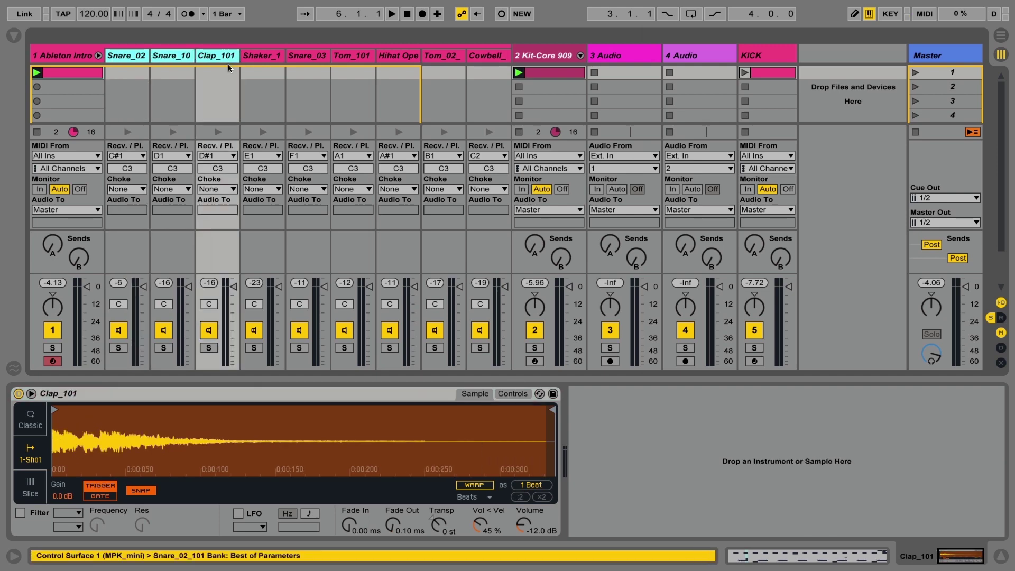
pyautogui.keyDown('ctrl'); pyautogui.click(315, 57); pyautogui.keyUp('ctrl')
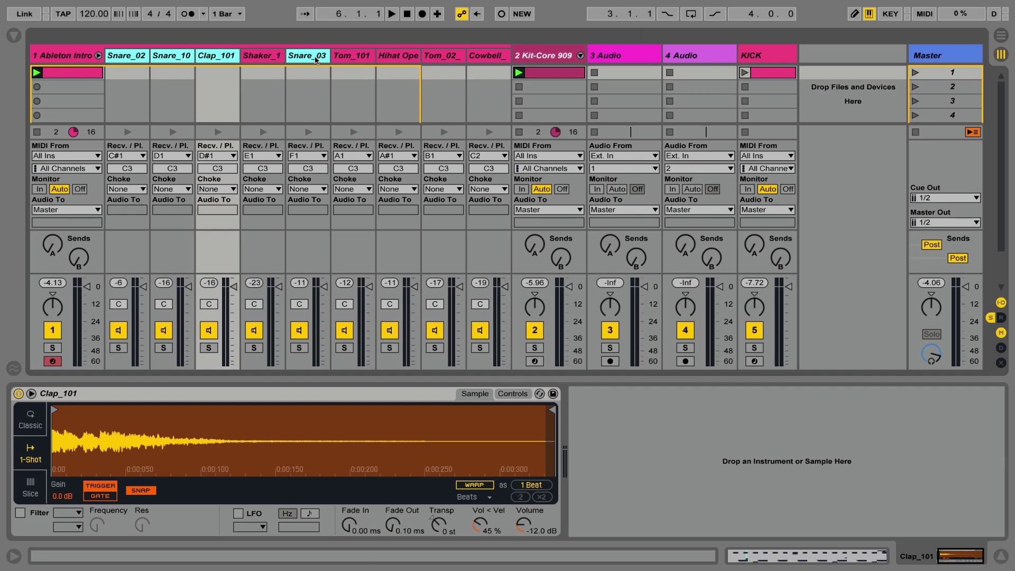
# Step: Extract the selected chains onto new track 6 and select it
pyautogui.rightClick(316, 60)
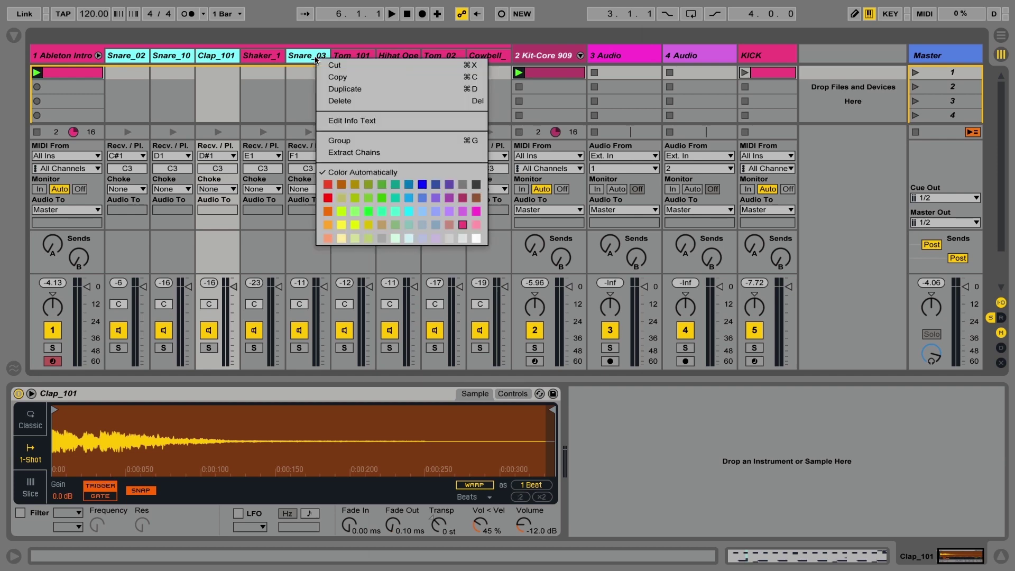
pyautogui.click(414, 152)
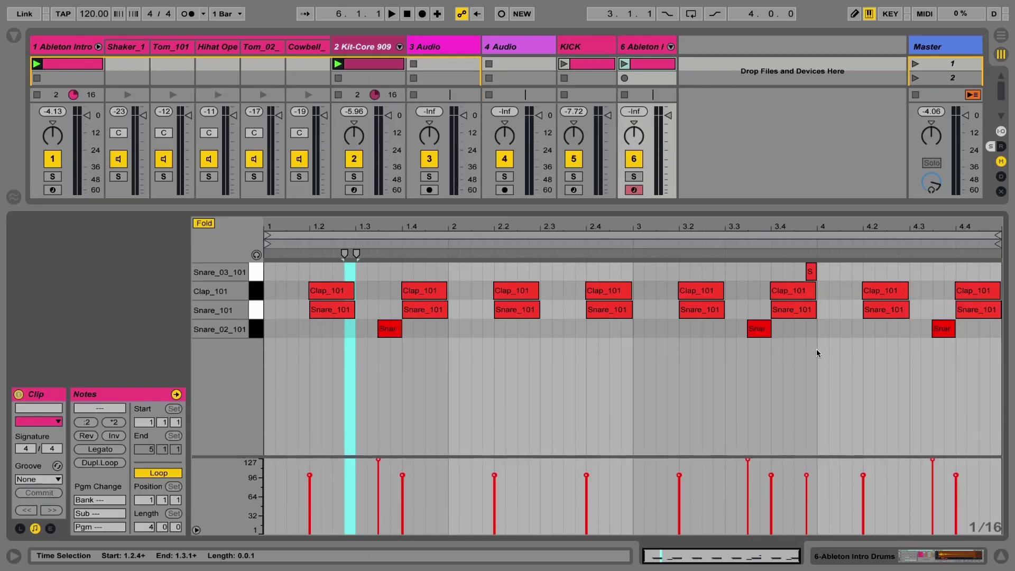
pyautogui.click(645, 55)
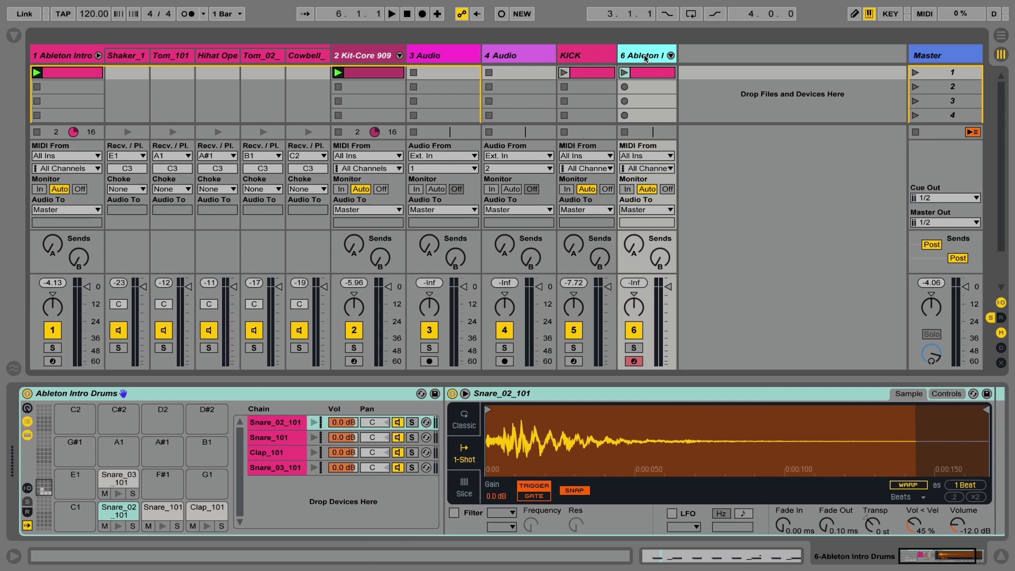
# Step: Rename track 6 to SNR-CLAP, fixing a typo along the way
pyautogui.hotkey('ctrl', 'r')
pyautogui.write('SNR-CLP')
pyautogui.press('BackSpace')
pyautogui.press('BackSpace')
pyautogui.write('LAP')
pyautogui.press('Return')
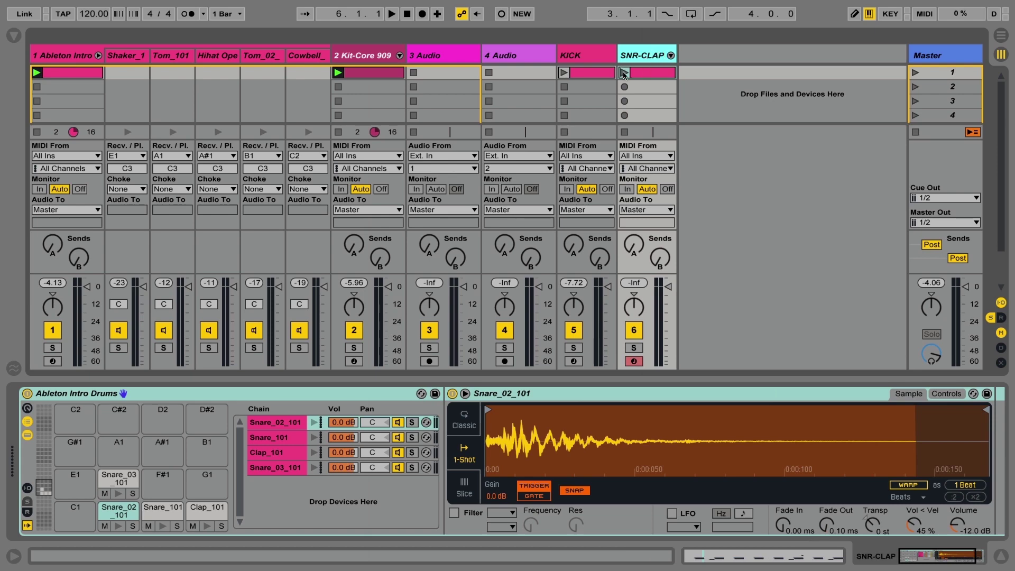
# Step: Stop track 1's clip, play the first SNR-CLAP and KICK clips together, then stop
pyautogui.click(37, 87)
pyautogui.click(624, 73)
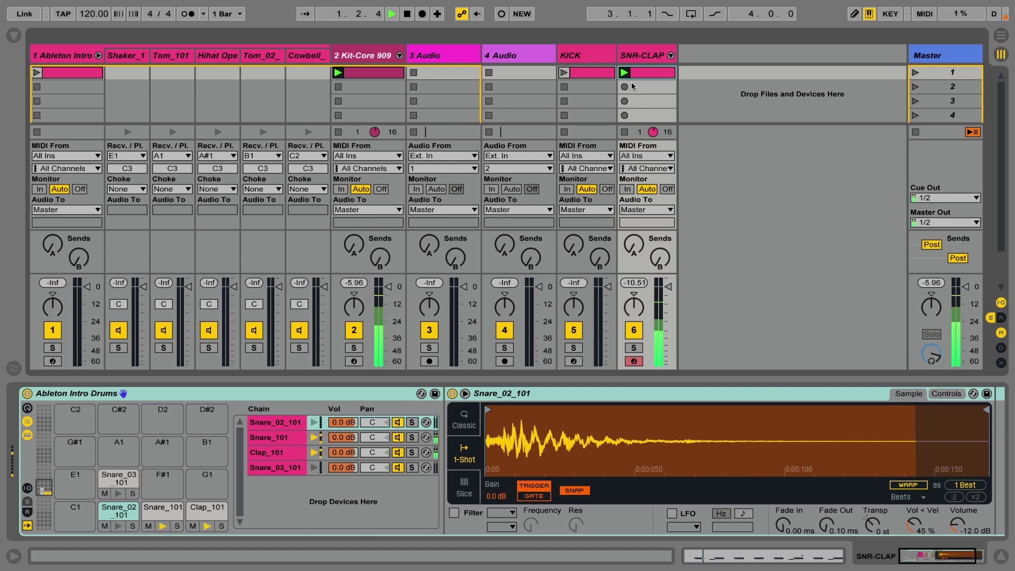
pyautogui.click(564, 72)
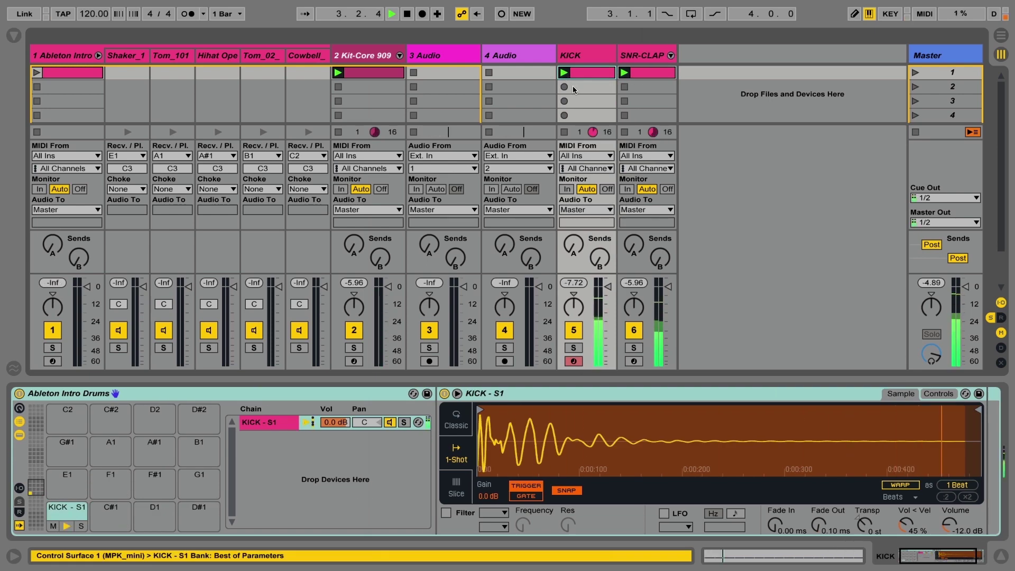
pyautogui.press('space')
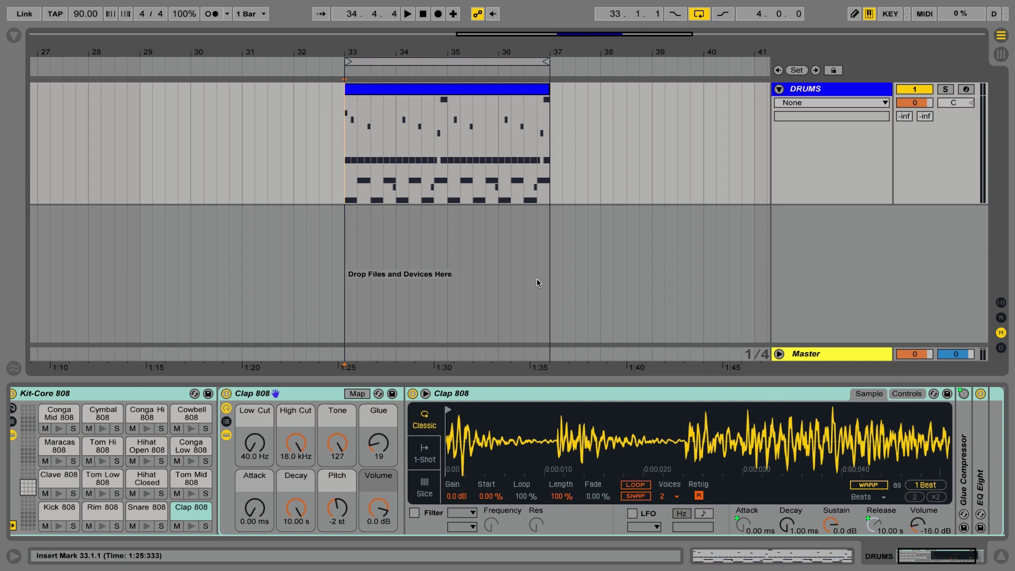
# Step: Play from bar 33, drag the Clap 808 pad onto a new 2 Kit-Core 808 track, then expand and solo it
pyautogui.press('space')
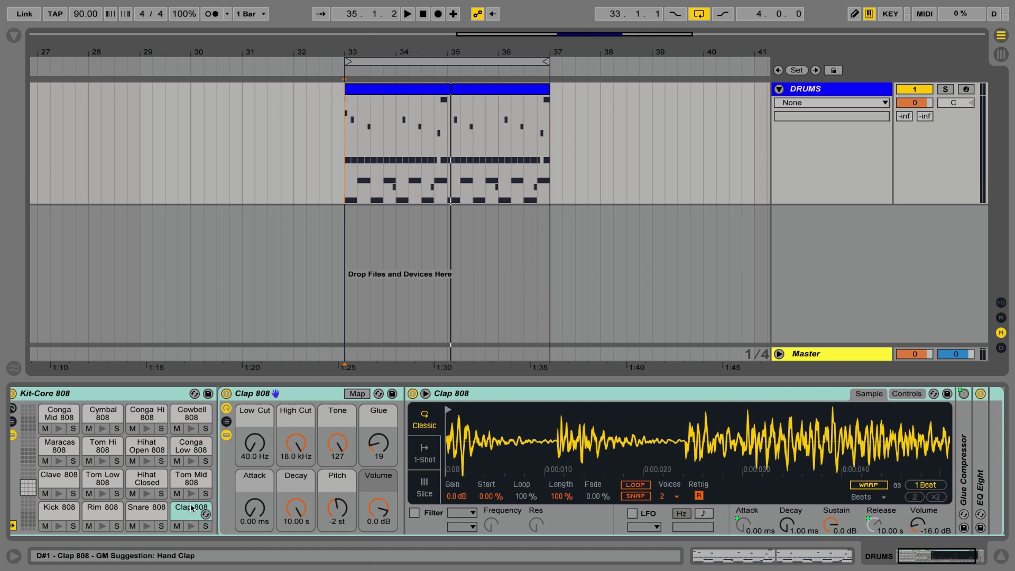
pyautogui.moveTo(187, 513); pyautogui.dragTo(479, 270)
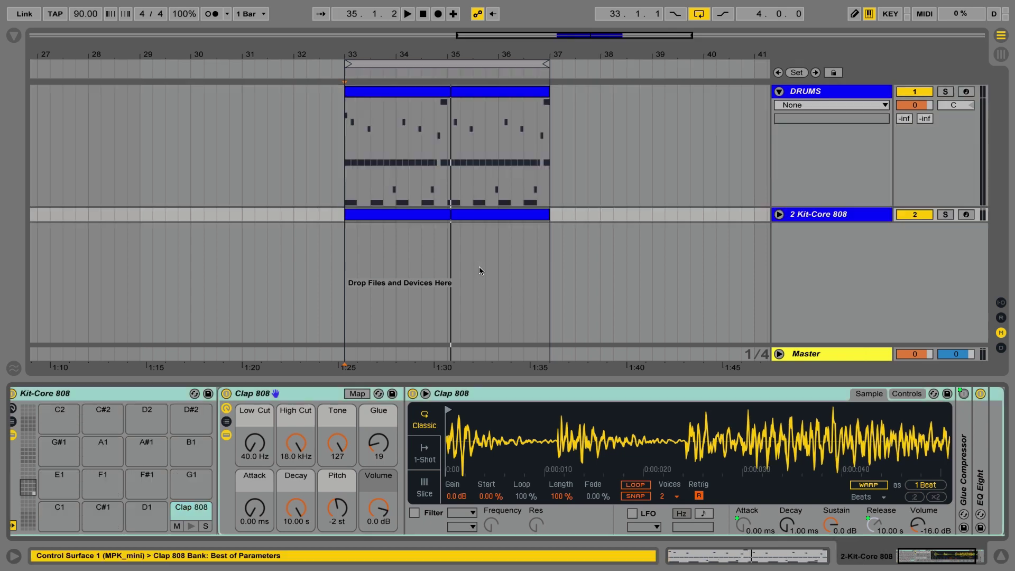
pyautogui.click(779, 215)
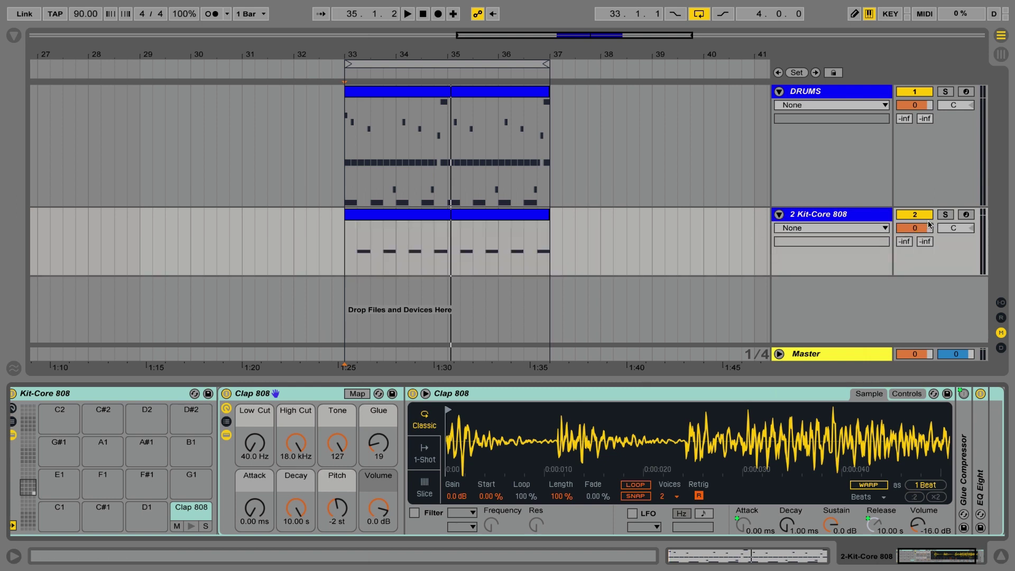
pyautogui.click(949, 216)
pyautogui.press('space')
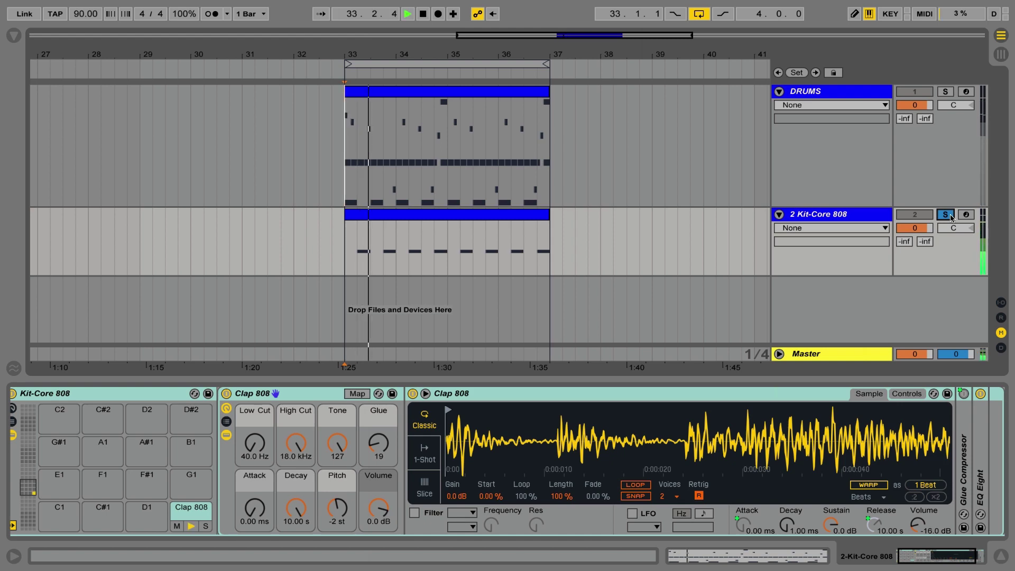
pyautogui.press('space')
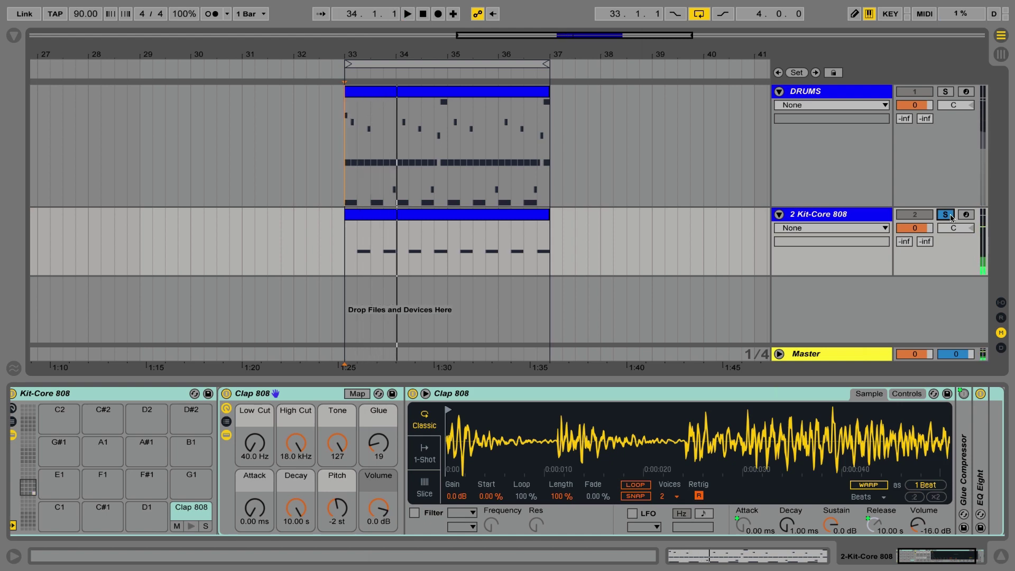
pyautogui.click(950, 216)
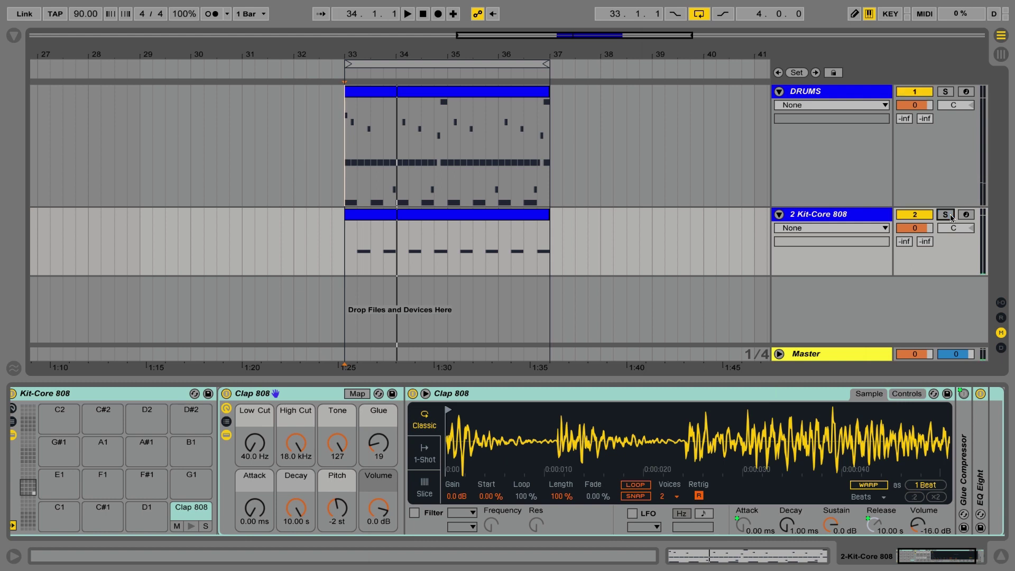